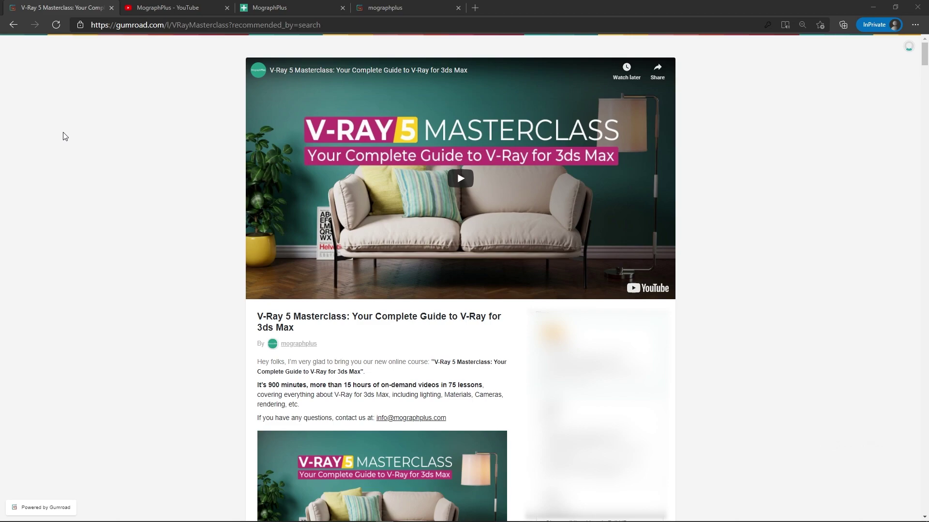
left_click(179, 8)
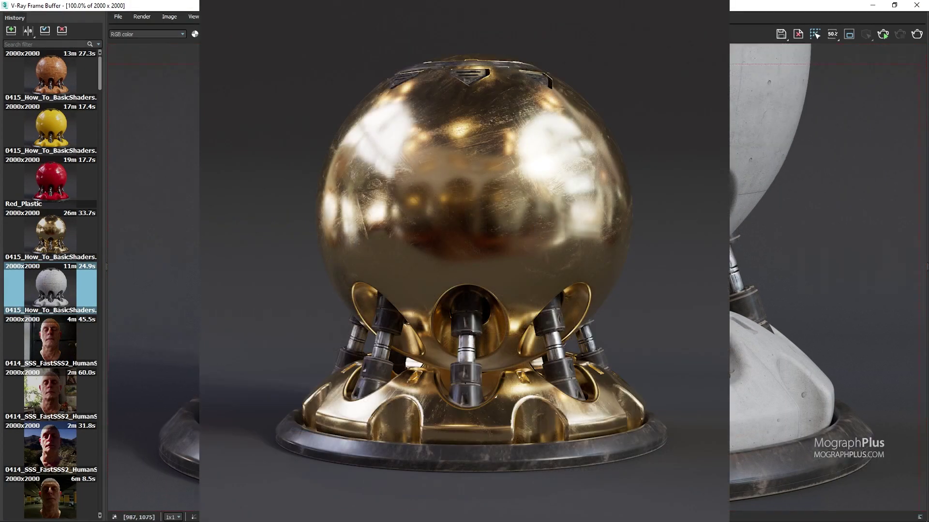
scroll(498, 262, "down", 1)
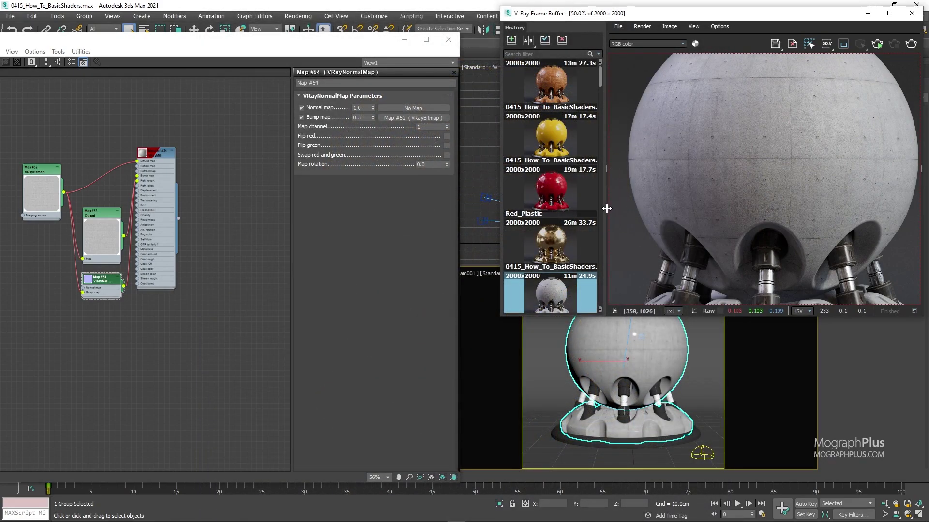
Enlarge the render window and create a new VRayMtl in an empty area of the material node view
left_click_drag(607, 208, 445, 492)
middle_click_drag(193, 322, 87, 346)
right_click(155, 223)
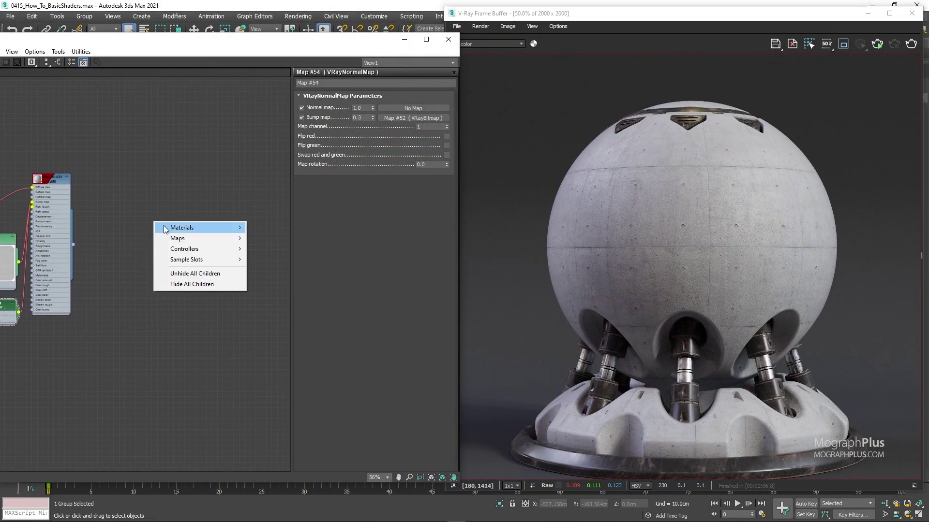
mouse_move(194, 227)
mouse_move(271, 260)
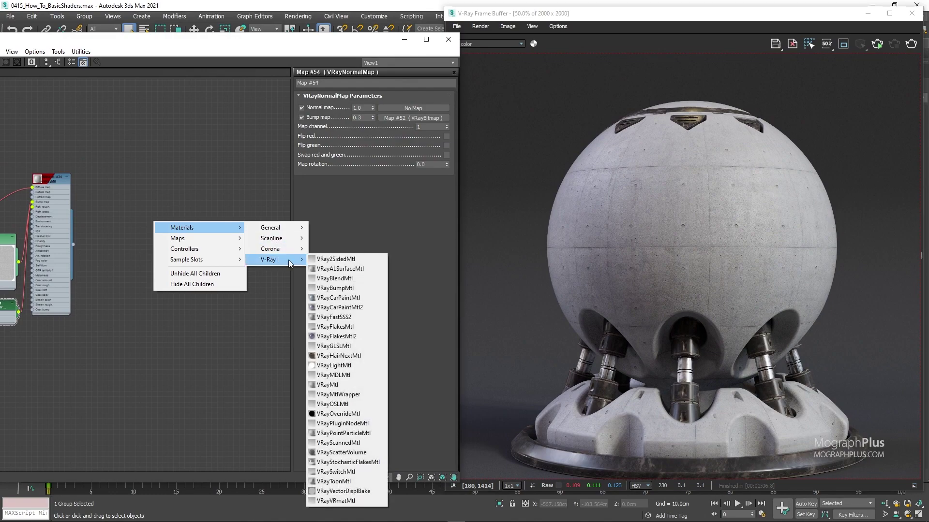
left_click(350, 385)
left_click_drag(154, 224, 226, 205)
middle_click_drag(227, 205, 135, 184)
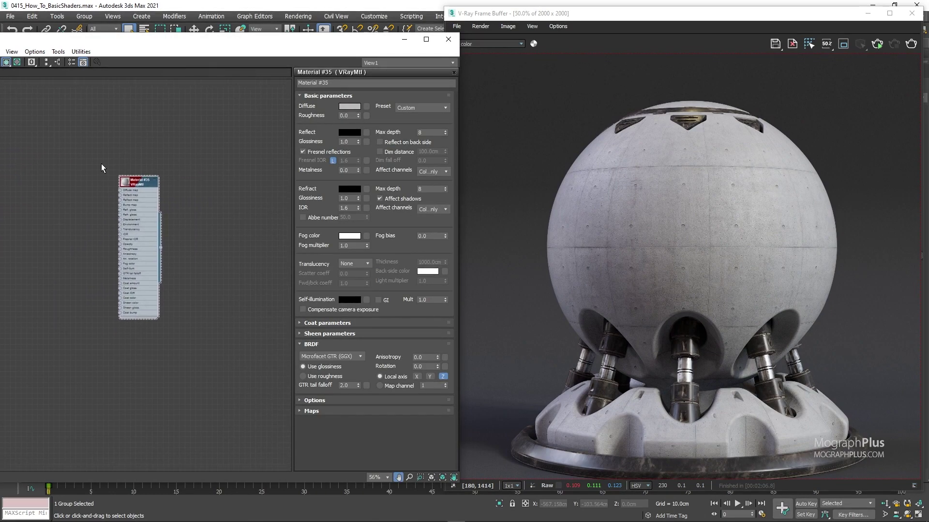
Assign the new VRayMtl to the selected shader-ball group and start an interactive render
right_click(129, 178)
left_click(160, 196)
left_click(877, 44)
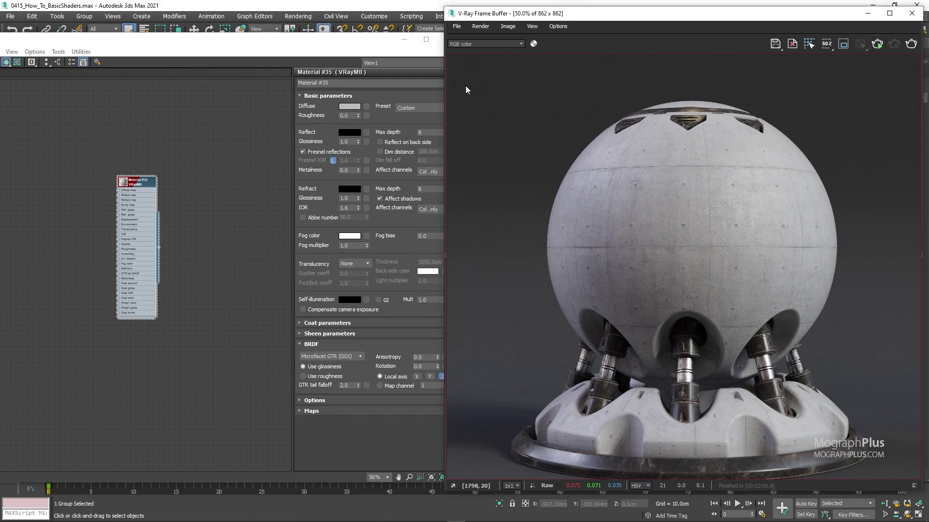
scroll(203, 168, "up", 3)
left_click_drag(202, 168, 205, 166)
Apply the Gold preset to the material and show the render at 100%
left_click(422, 108)
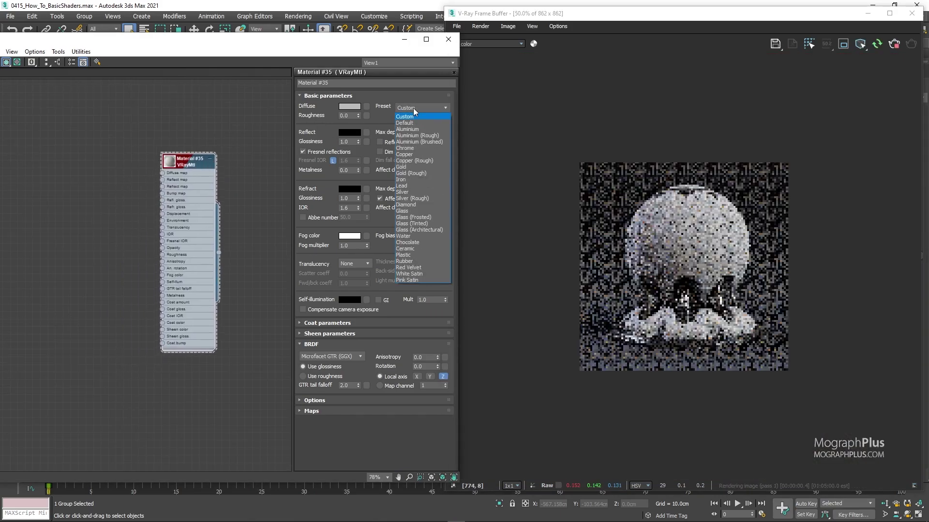
left_click(411, 169)
double_click(570, 83)
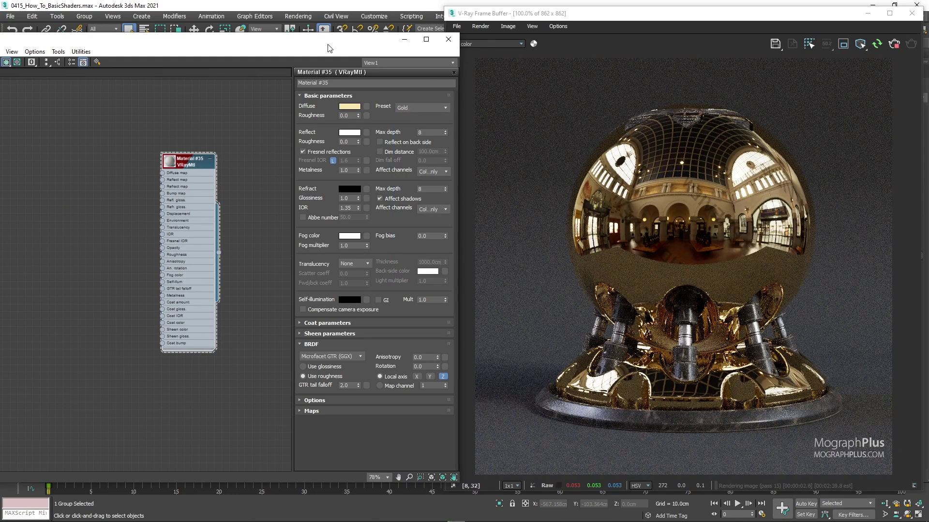
Set the material's diffuse colour to red 243, green 207, blue 121
left_click_drag(328, 47, 310, 42)
scroll(167, 175, "up", 3)
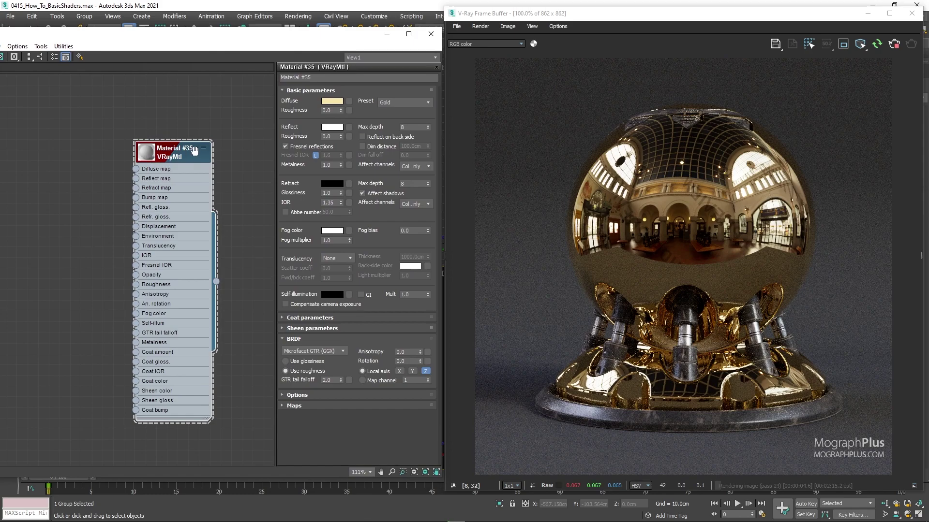
left_click_drag(194, 150, 222, 142)
left_click(323, 101)
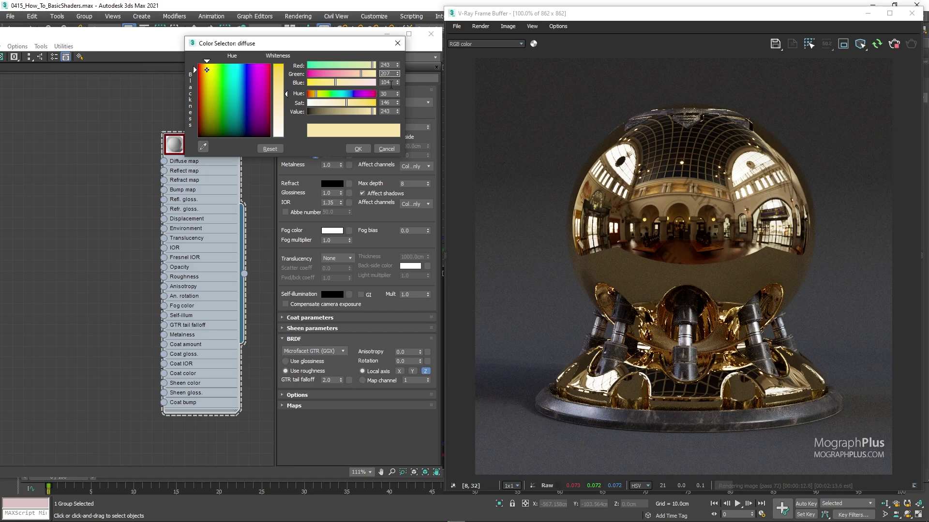
double_click(389, 82)
type("121")
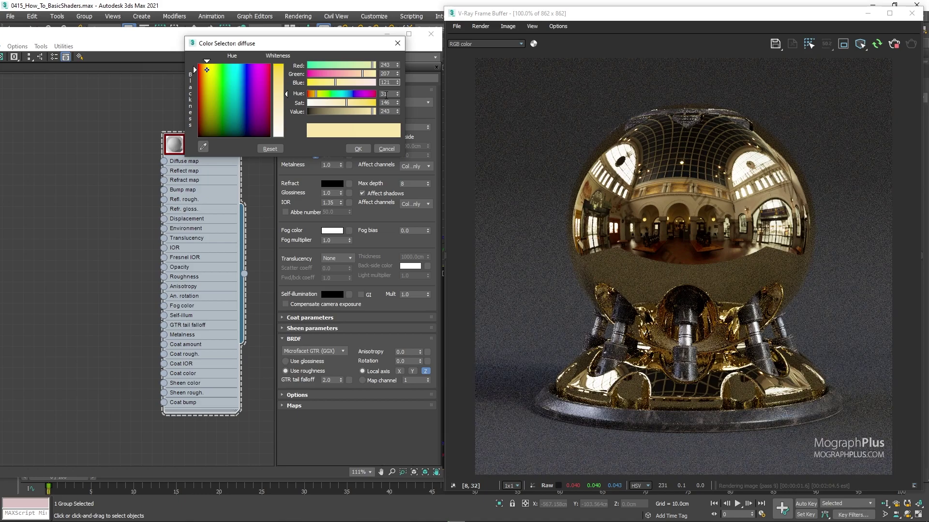
left_click(358, 149)
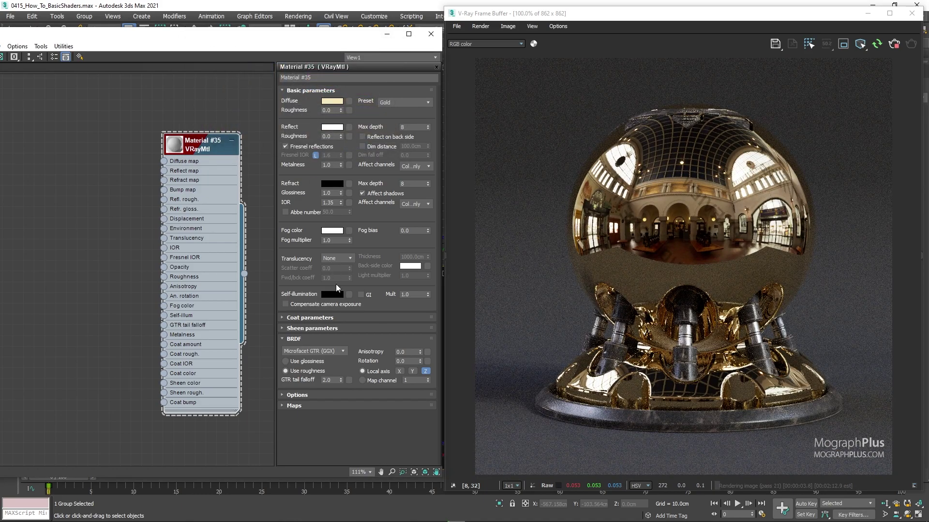
Add a VRayBitmap map beside the material and load the BW_Metal_02 image into it
right_click(42, 195)
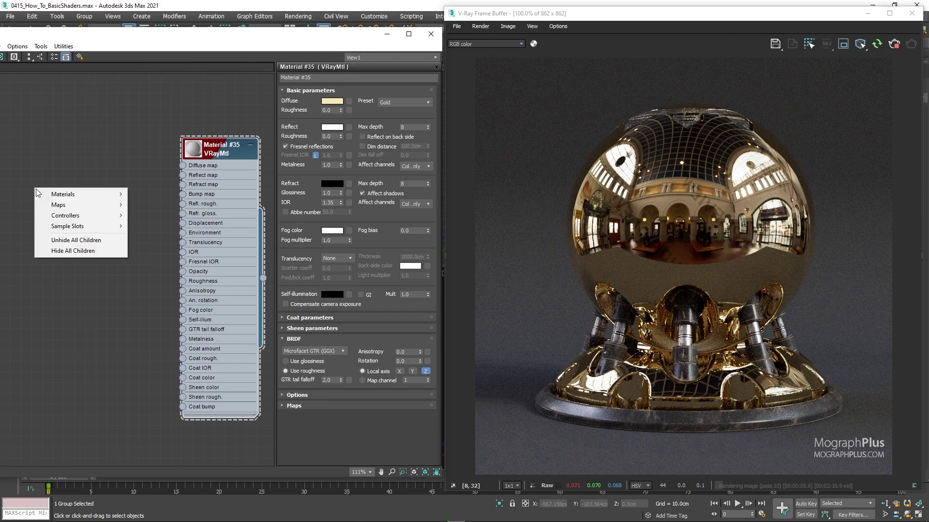
mouse_move(58, 204)
mouse_move(163, 248)
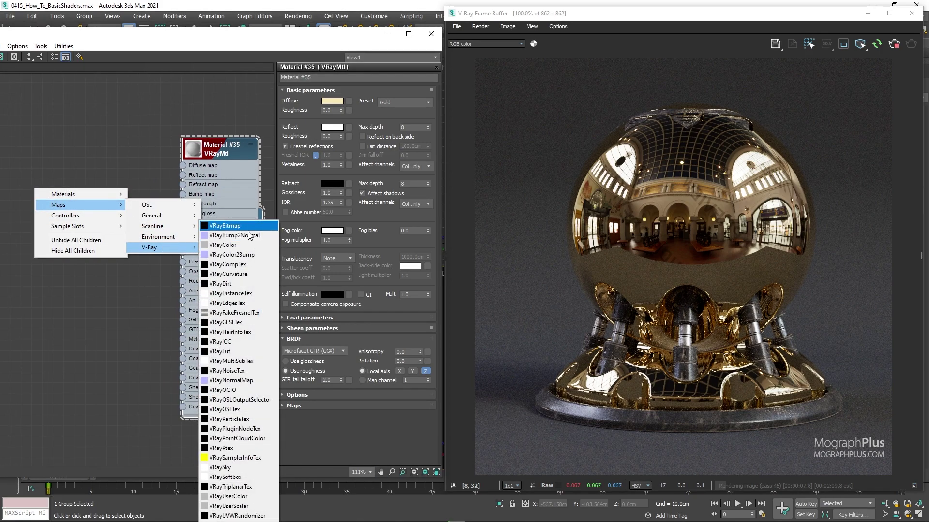
left_click(239, 225)
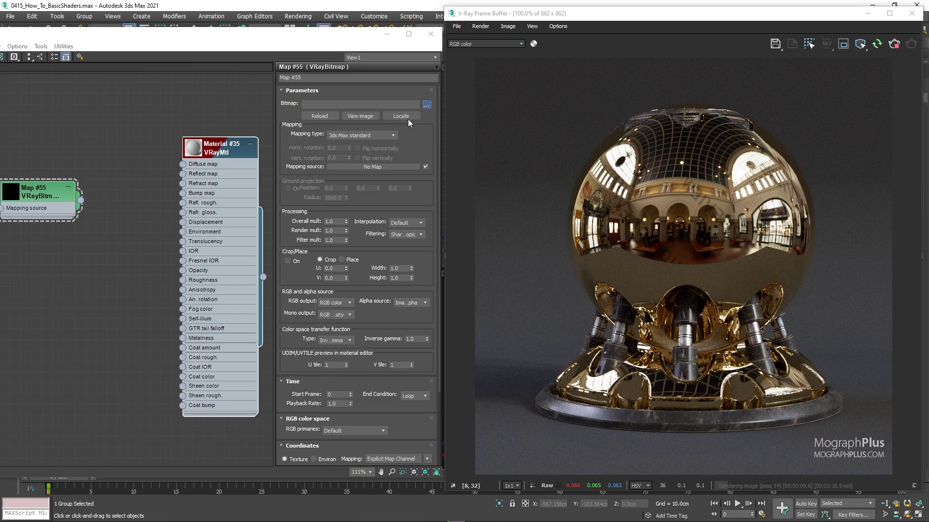
left_click(406, 119)
left_click(134, 320)
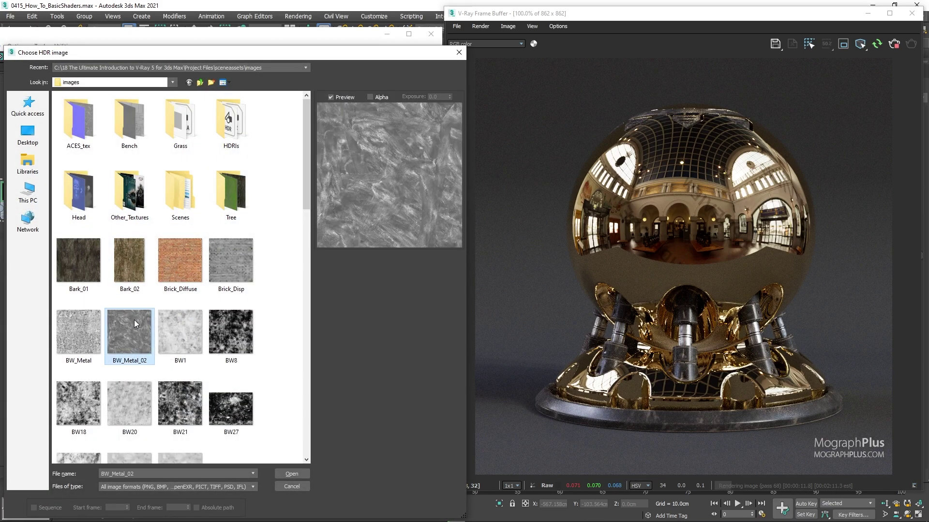
double_click(134, 320)
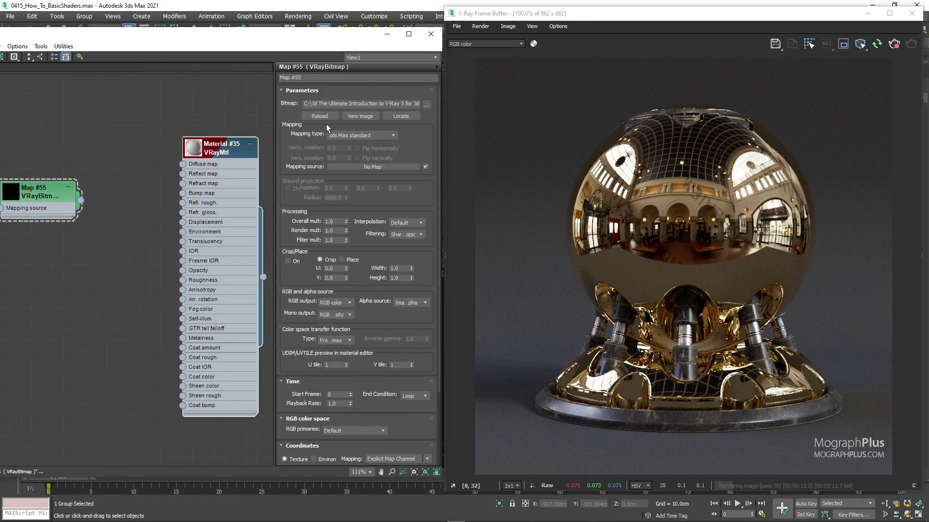
View the loaded metal texture in the image preview and close the preview
left_click(354, 116)
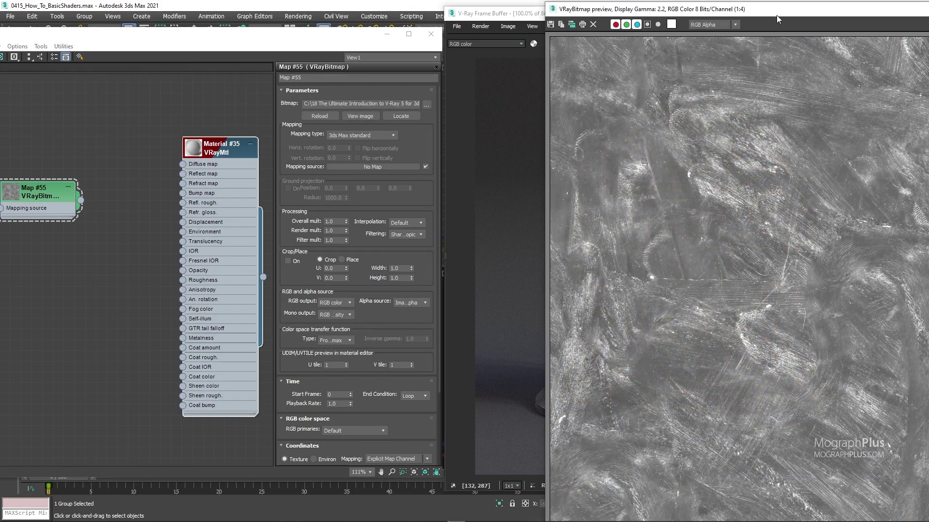
left_click_drag(776, 16, 536, 30)
left_click(795, 25)
left_click(795, 28)
Connect the VRayBitmap output to the material's reflection roughness input
scroll(161, 234, "down", 4)
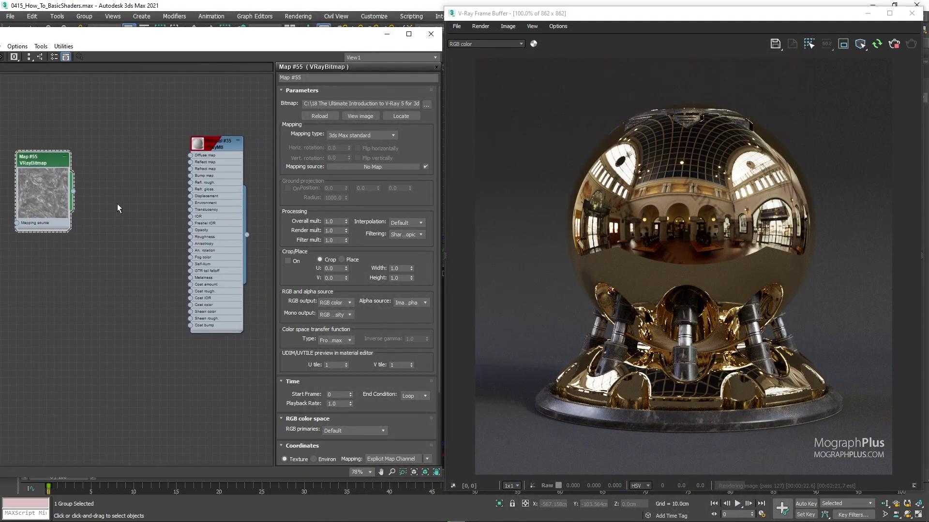
scroll(117, 205, "up", 1)
scroll(103, 222, "up", 1)
left_click_drag(44, 196, 84, 207)
left_click_drag(156, 229, 208, 188)
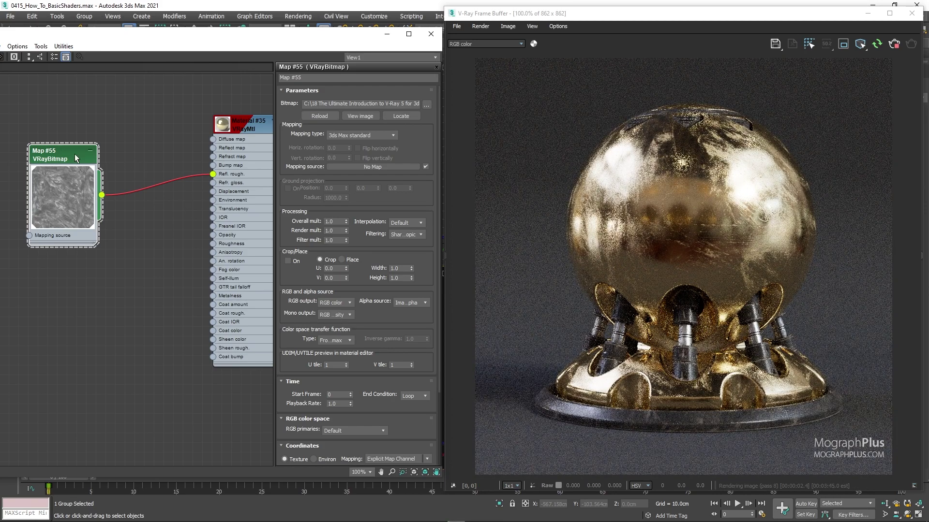
Set the bitmap's RGB primaries to Raw
scroll(370, 426, "down", 3)
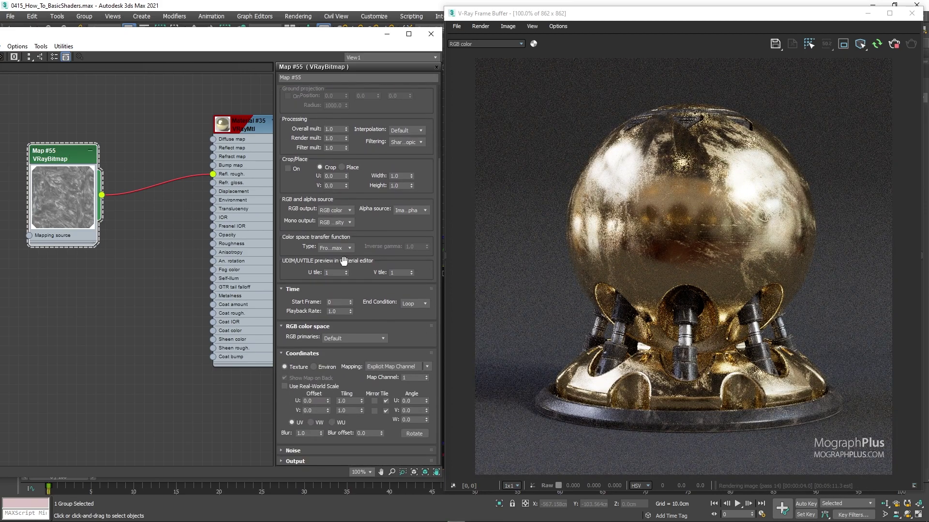
left_click(353, 338)
left_click(344, 366)
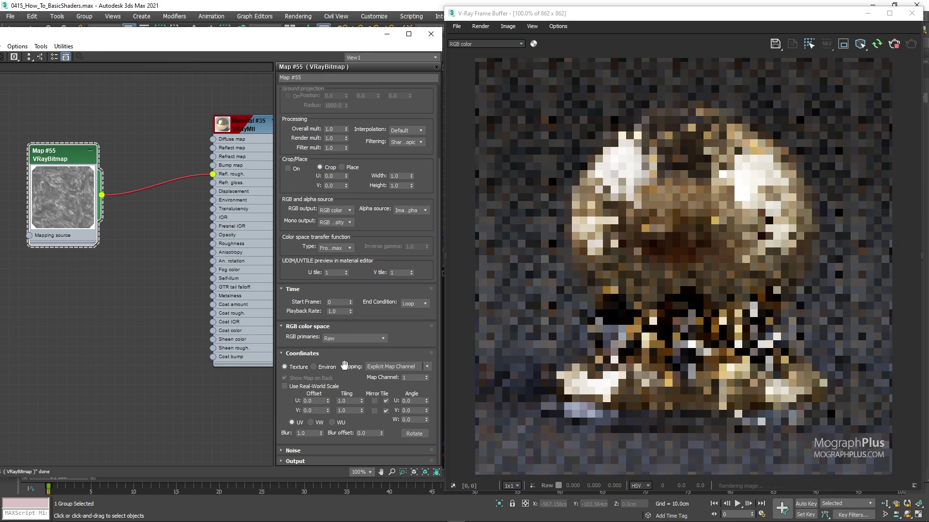
Set the bitmap's U and V tiling to 1.5 and its W angle to 125
left_click(349, 402)
type("1.5")
key("Tab")
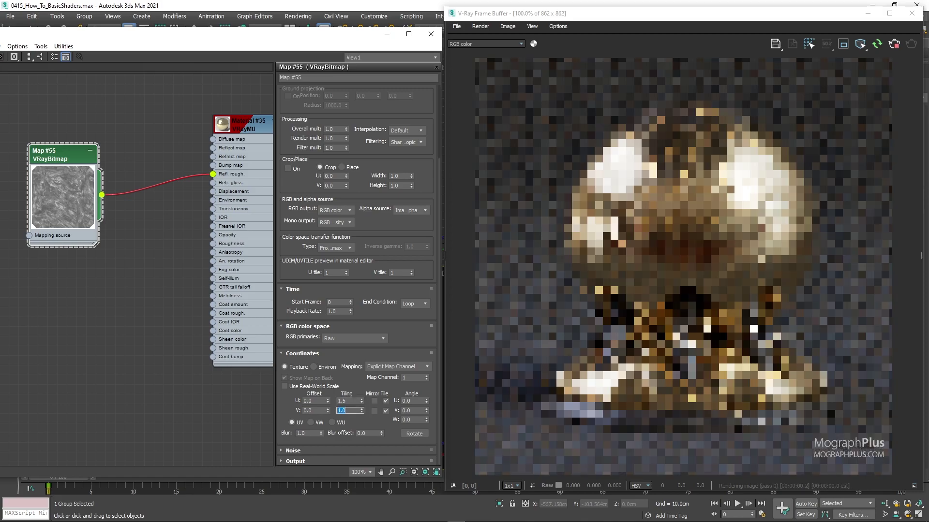
type("1.5")
key("Return")
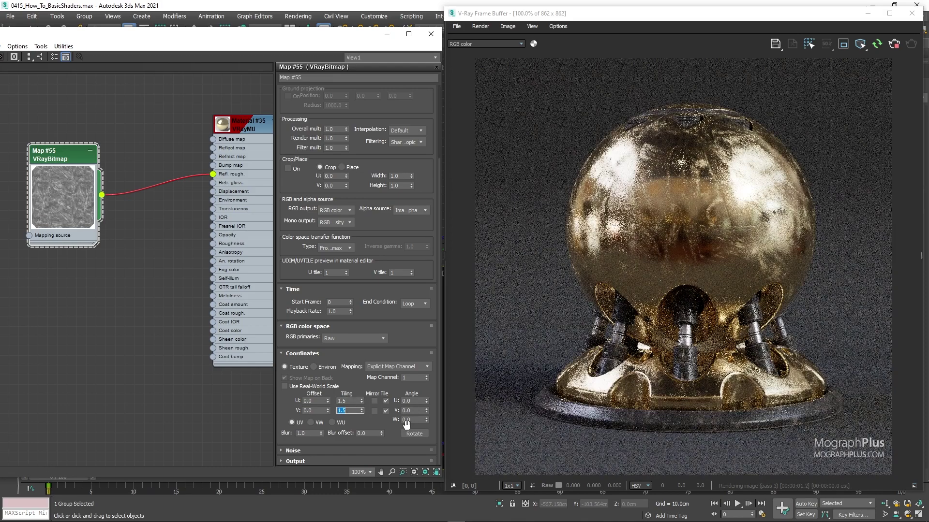
left_click(411, 420)
type("125")
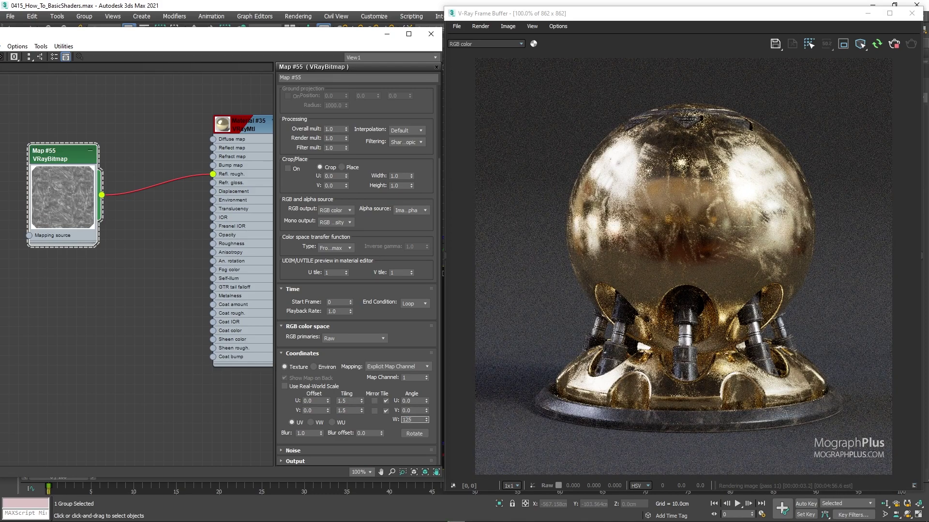
key("Return")
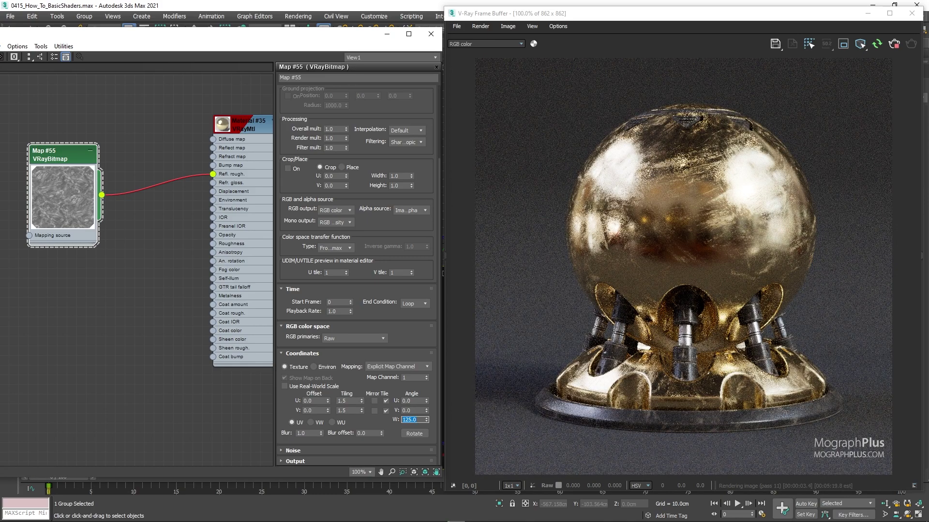
Rearrange the editor and render windows and move the bitmap node farther from the material to make room between them
left_click_drag(637, 13, 650, 14)
left_click_drag(337, 36, 403, 39)
middle_click_drag(184, 252, 144, 244)
scroll(103, 207, "up", 1)
middle_click_drag(87, 187, 66, 210)
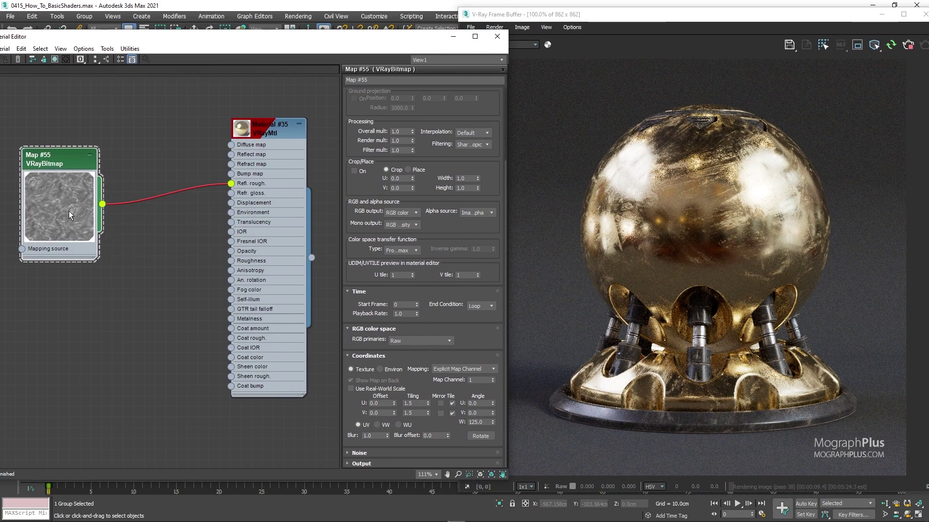
left_click_drag(66, 209, 54, 204)
Add an Output map fed by the bitmap and connect it to the material's reflection roughness input
left_click_drag(125, 259, 142, 270)
mouse_move(166, 286)
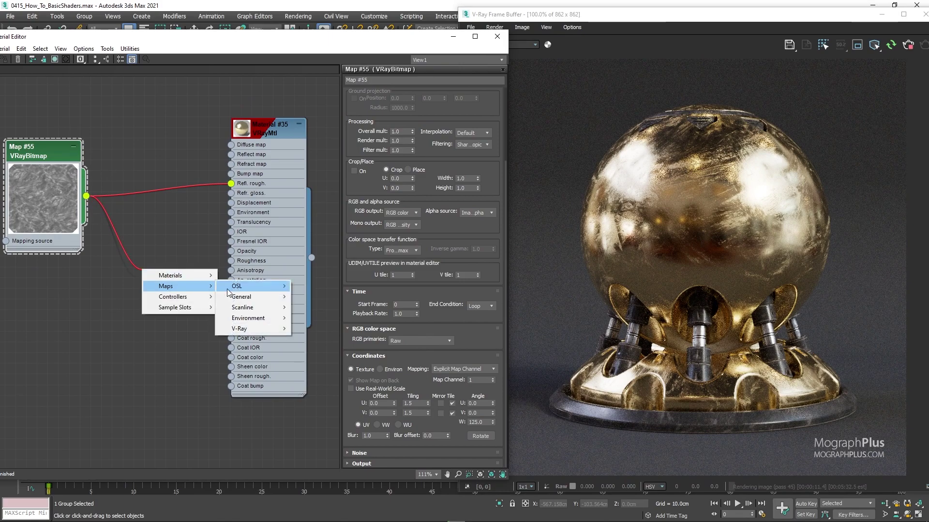
mouse_move(241, 297)
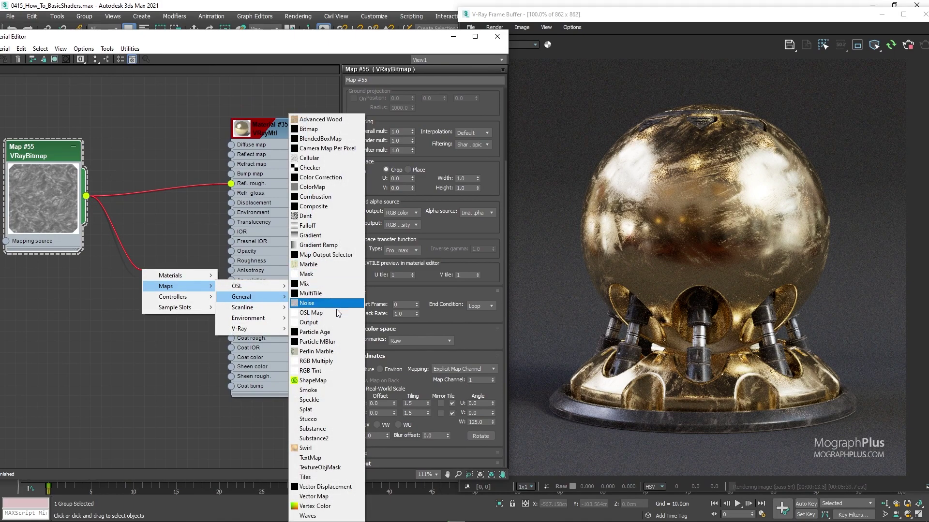
left_click(353, 323)
left_click_drag(158, 269, 169, 258)
double_click(123, 261)
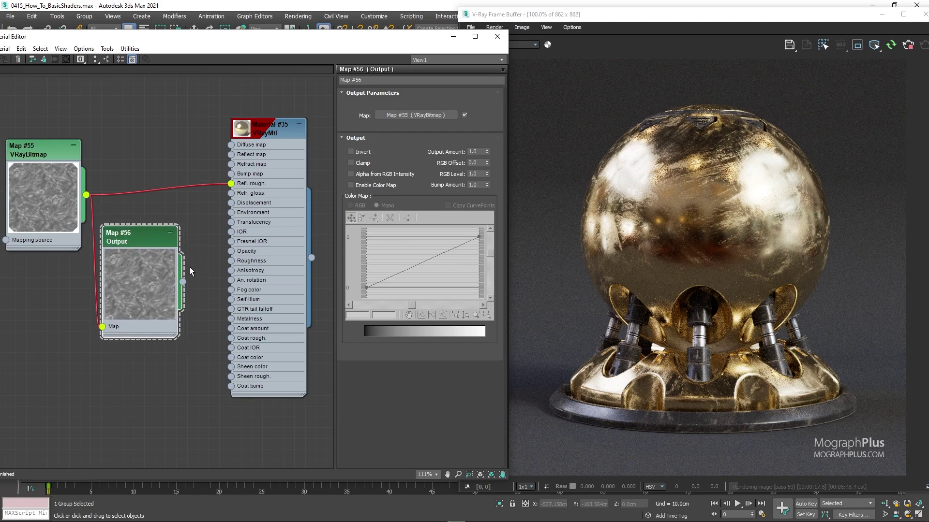
left_click_drag(181, 282, 231, 183)
Enable the Output map's color map and set the curve's start point value to 0.05
left_click(368, 186)
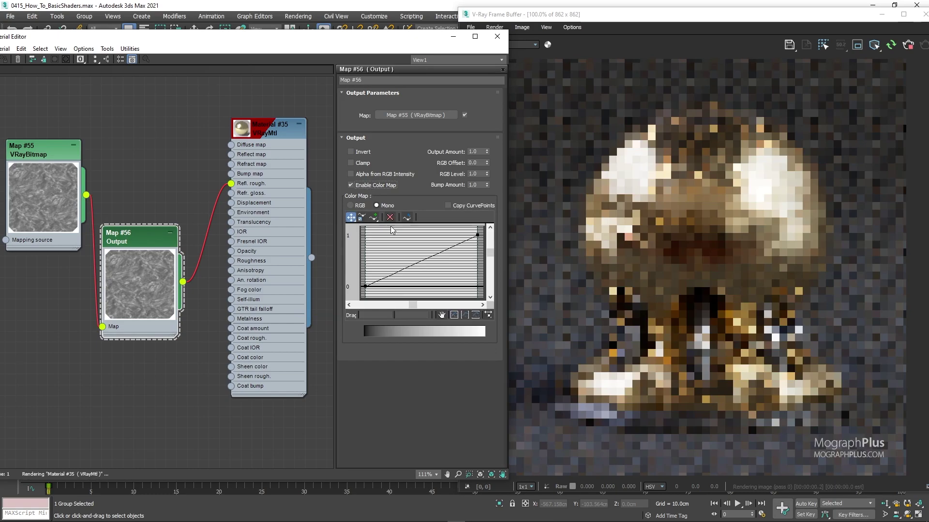
left_click_drag(383, 274, 355, 300)
left_click(410, 315)
type("5")
key("Return")
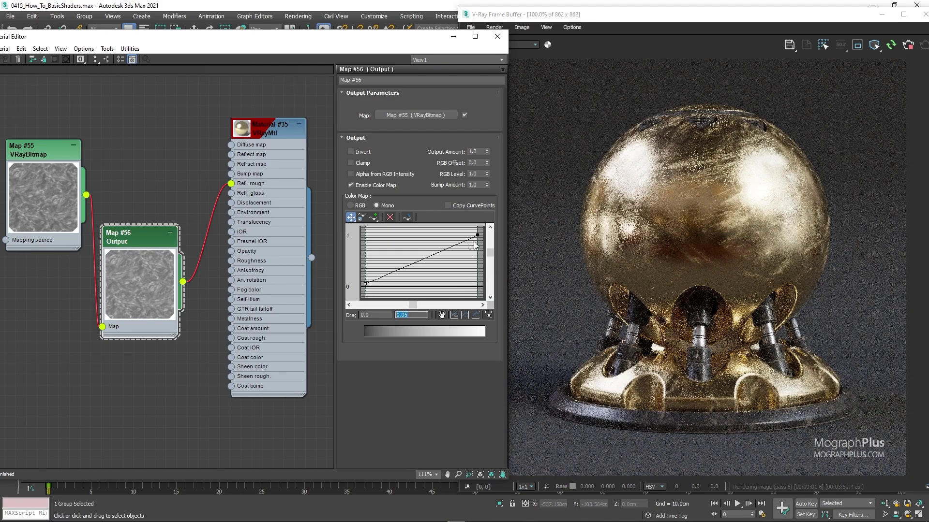
Set the value of the color map curve's end point to 0.4
left_click(477, 236)
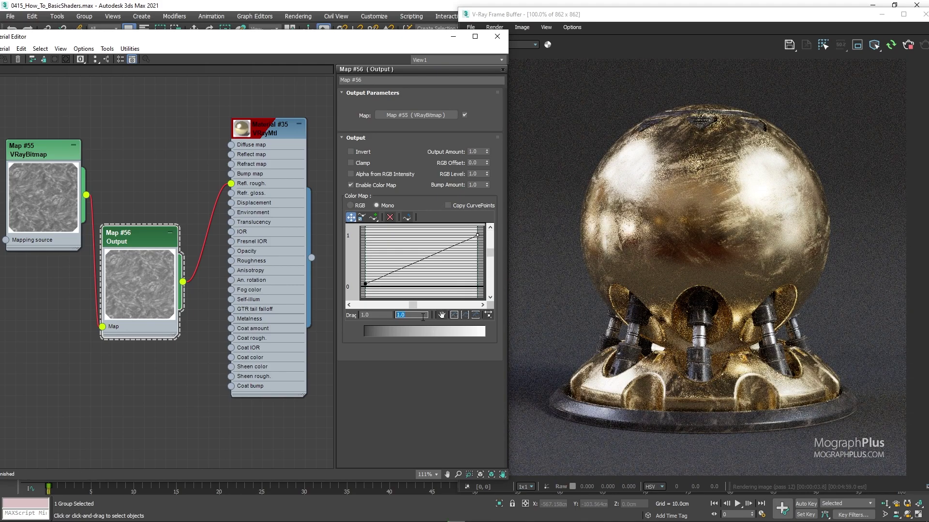
type(".4")
key("Return")
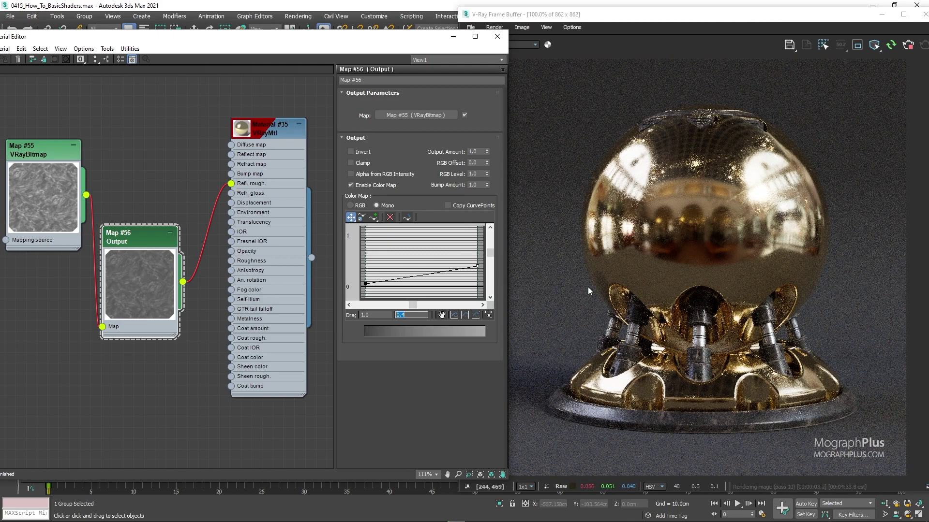
Raise the color map curve's start point value to 0.1
left_click(365, 284)
type("0.")
key("Return")
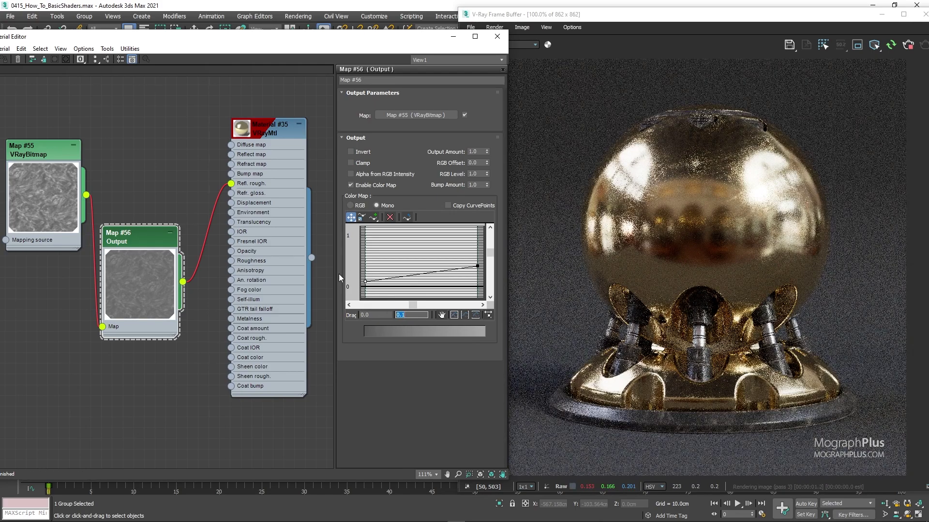
Convert the color map curve's start and end points to Bezier-Corner and bow the curve slightly upward
middle_click_drag(184, 181, 179, 179)
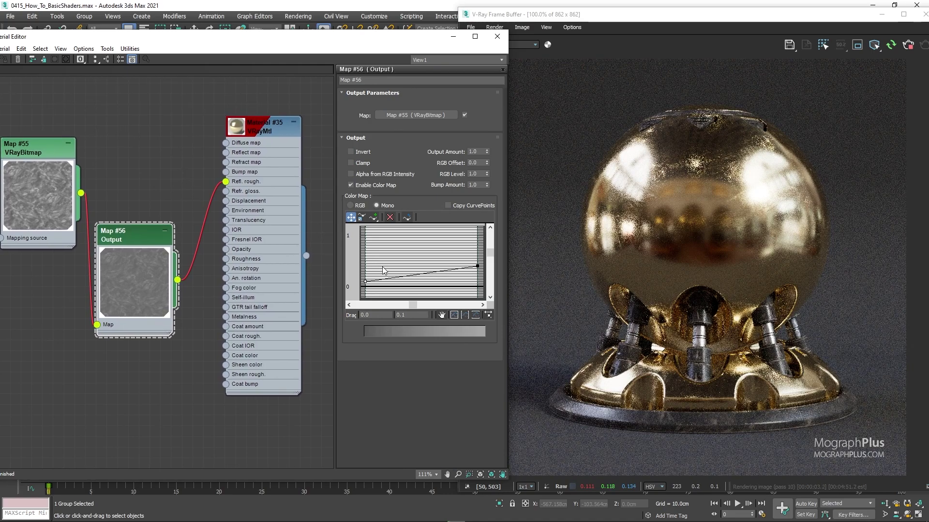
right_click(366, 281)
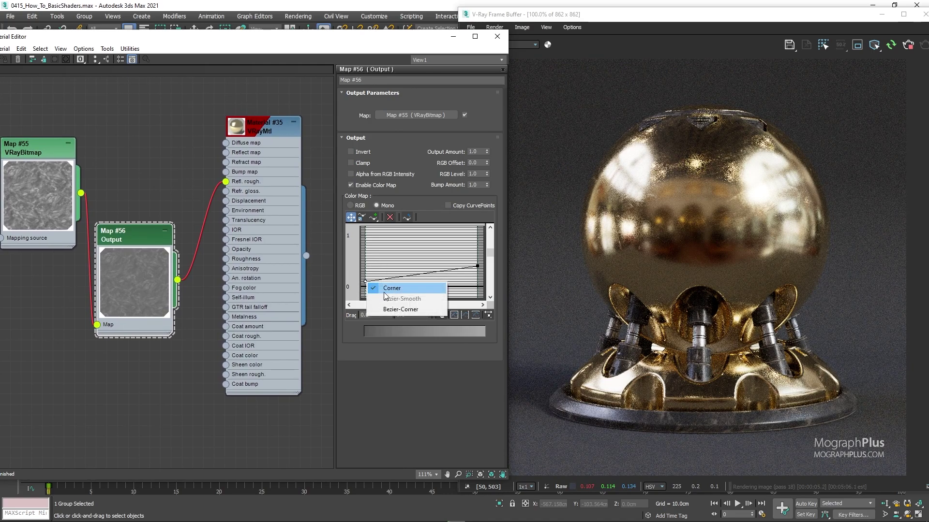
left_click(397, 303)
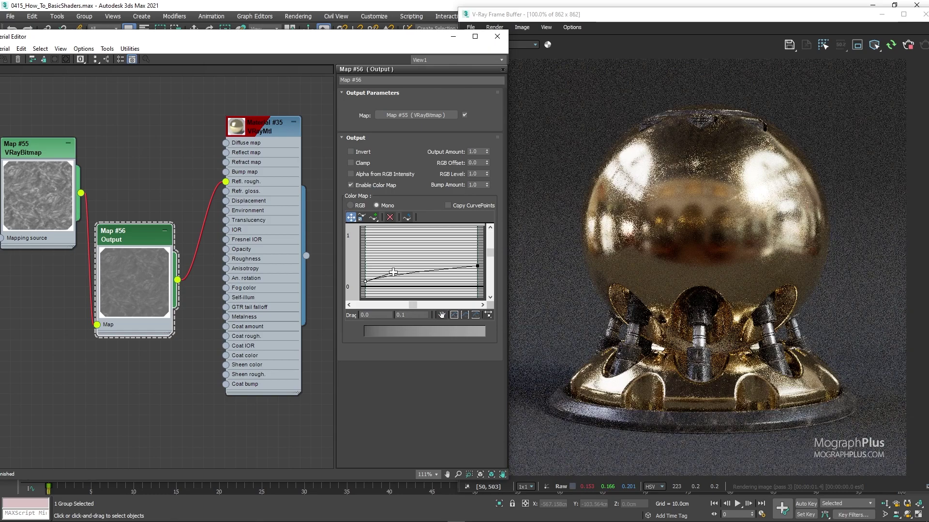
left_click_drag(395, 278, 392, 272)
right_click(478, 266)
left_click(503, 293)
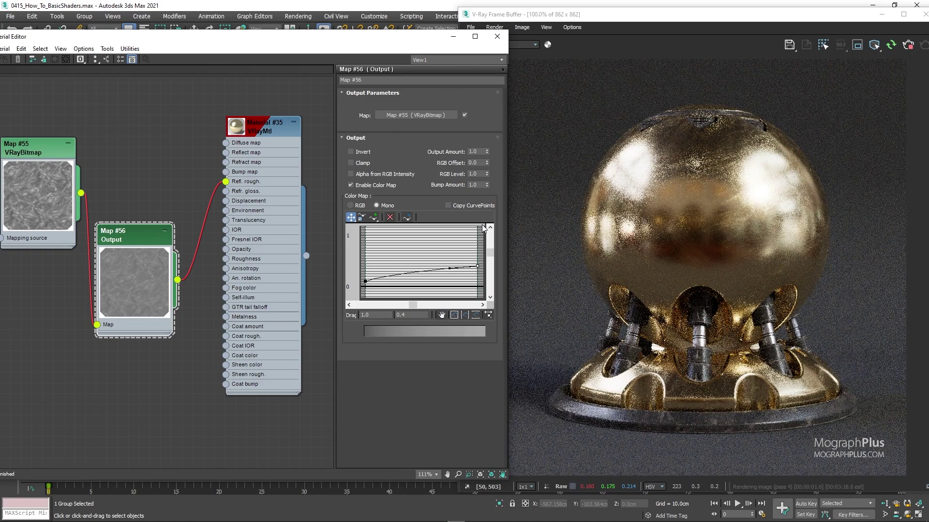
Move the Output node up so it sits directly beside the VRayBitmap node
left_click_drag(142, 237, 129, 161)
scroll(96, 265, "up", 5)
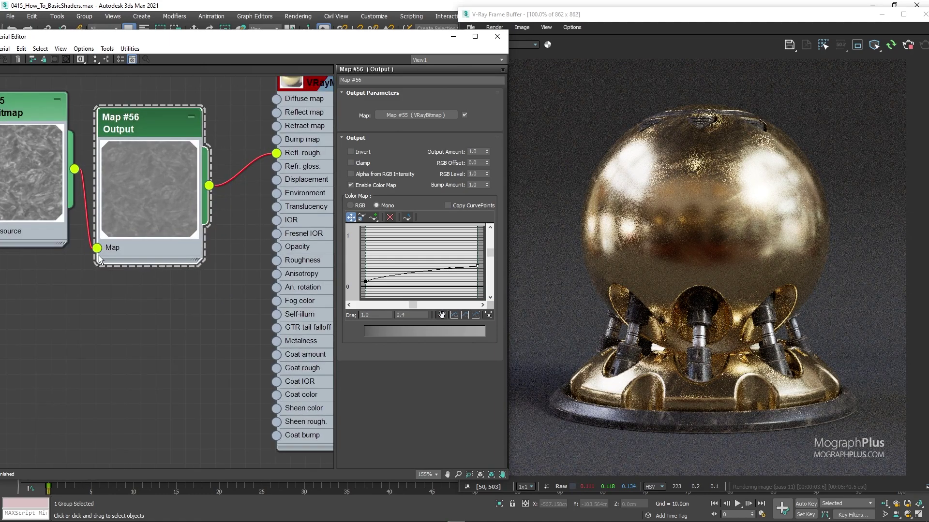
middle_click_drag(95, 272, 161, 368)
scroll(187, 370, "up", 2)
left_click_drag(216, 265, 216, 243)
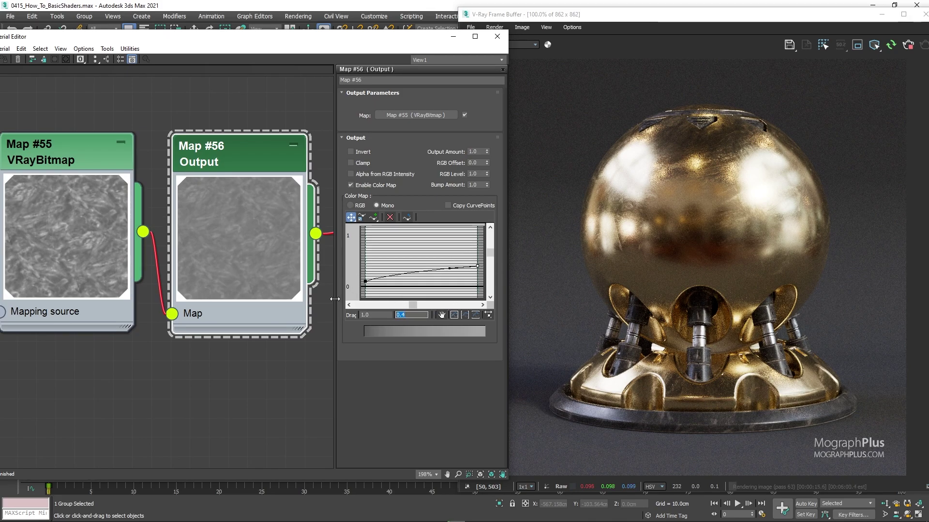
Create a VRayNormalMap from the VRayBitmap's output and feed the bitmap into its bump map input
scroll(177, 360, "down", 2)
middle_click_drag(220, 327, 203, 216)
scroll(155, 301, "down", 1)
left_click_drag(144, 177, 169, 329)
mouse_move(221, 348)
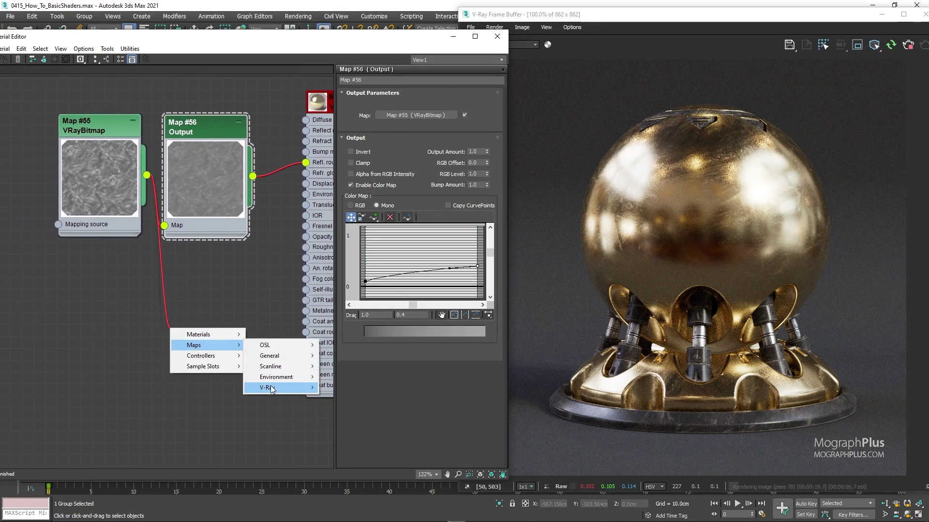
mouse_move(304, 385)
left_click(356, 255)
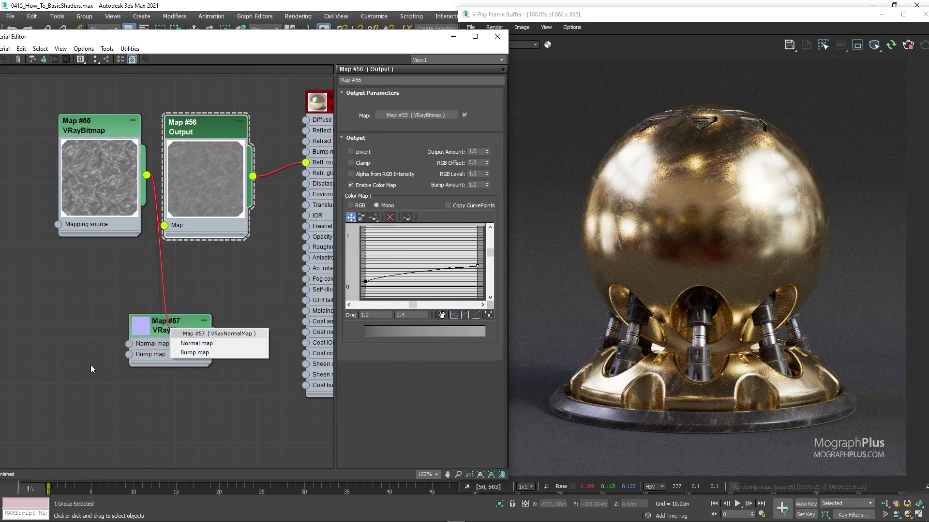
left_click(204, 352)
Place the VRayNormalMap node below the Output node and move the bitmap node farther away from them
left_click_drag(181, 329, 220, 334)
left_click_drag(114, 213, 77, 216)
scroll(222, 274, "down", 1)
scroll(222, 278, "down", 1)
middle_click_drag(222, 278, 178, 269)
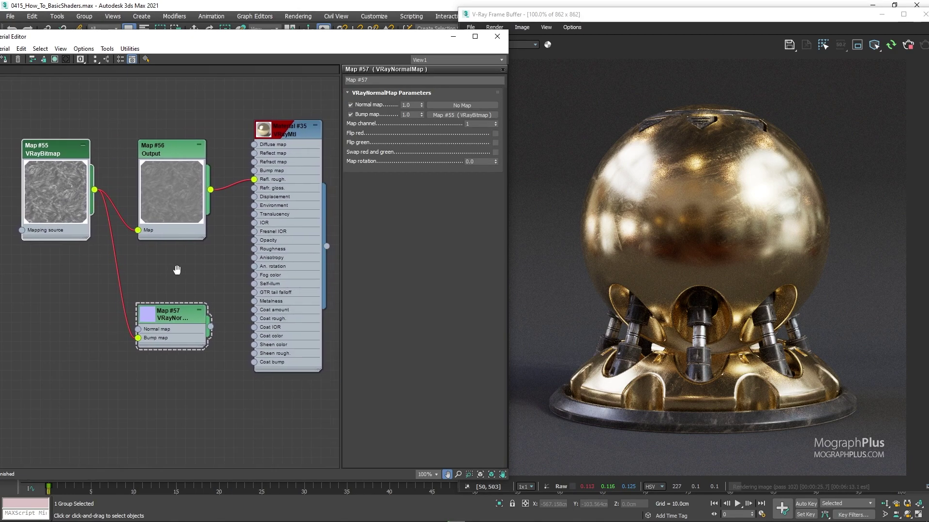
Connect the VRayNormalMap to the gold material's bump map input
scroll(224, 264, "up", 1)
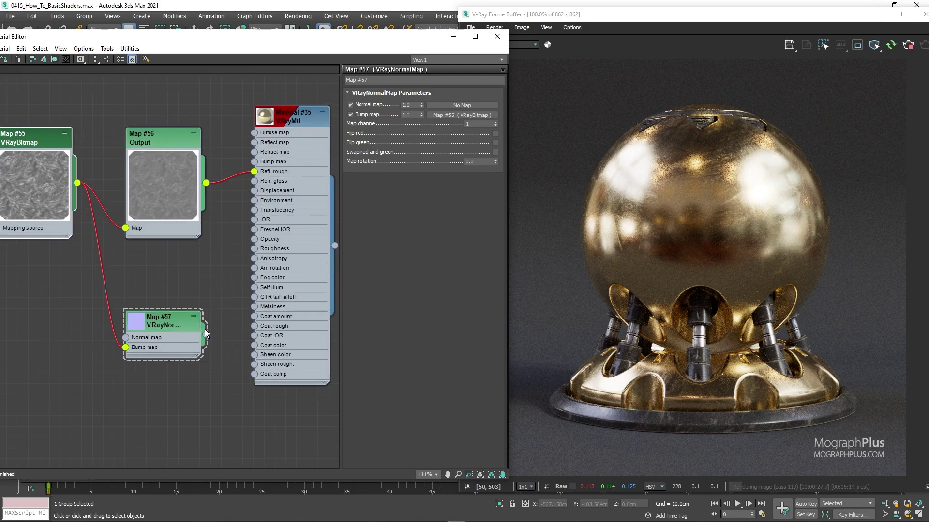
double_click(262, 140)
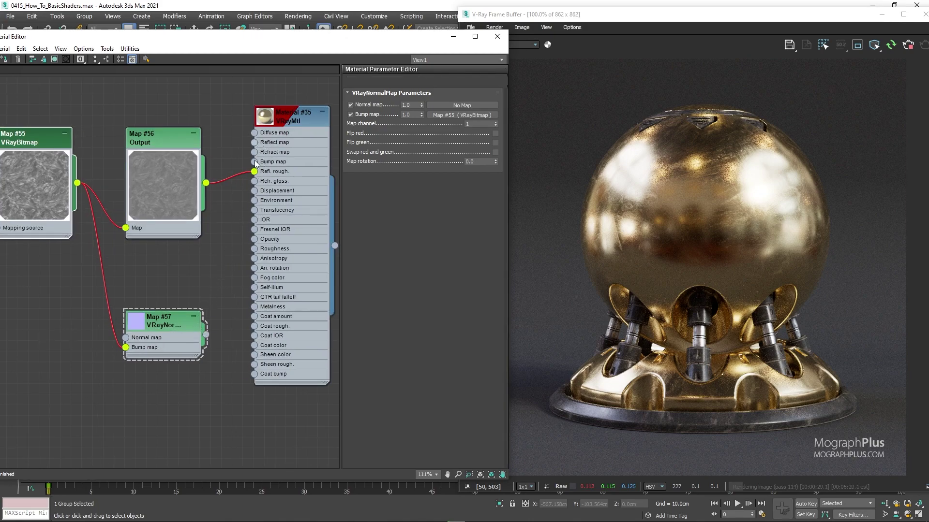
left_click(256, 163)
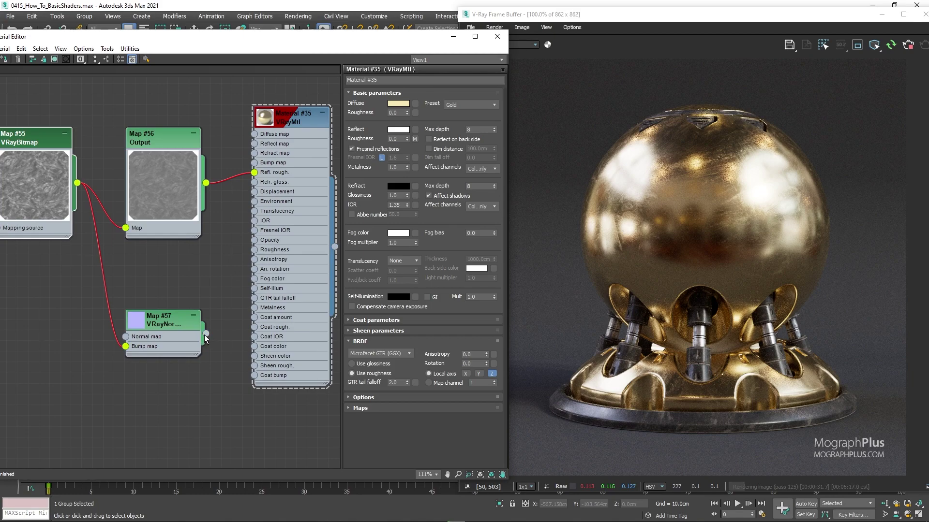
left_click_drag(205, 335, 255, 163)
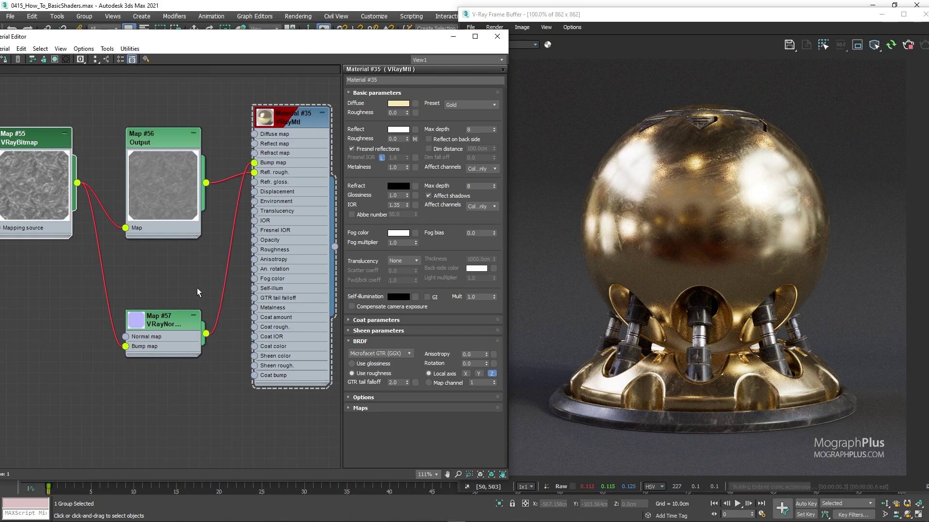
Set the VRayNormalMap's bump map amount to 0.2 and reduce it further to 0.02
left_click(176, 323)
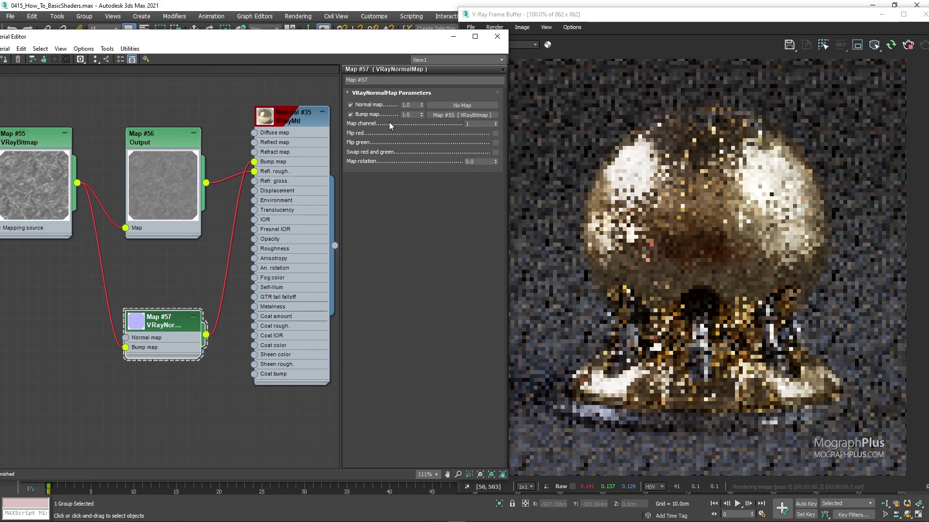
double_click(408, 115)
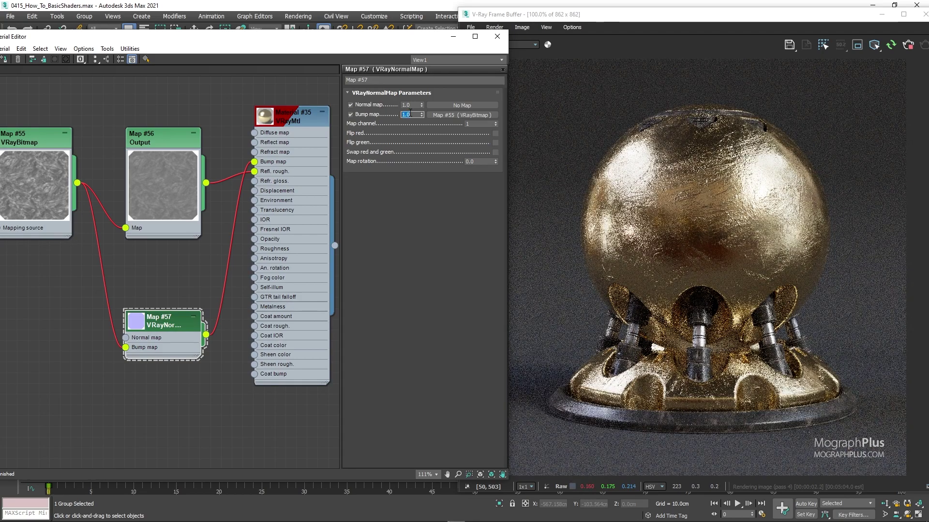
type(".2")
key("Return")
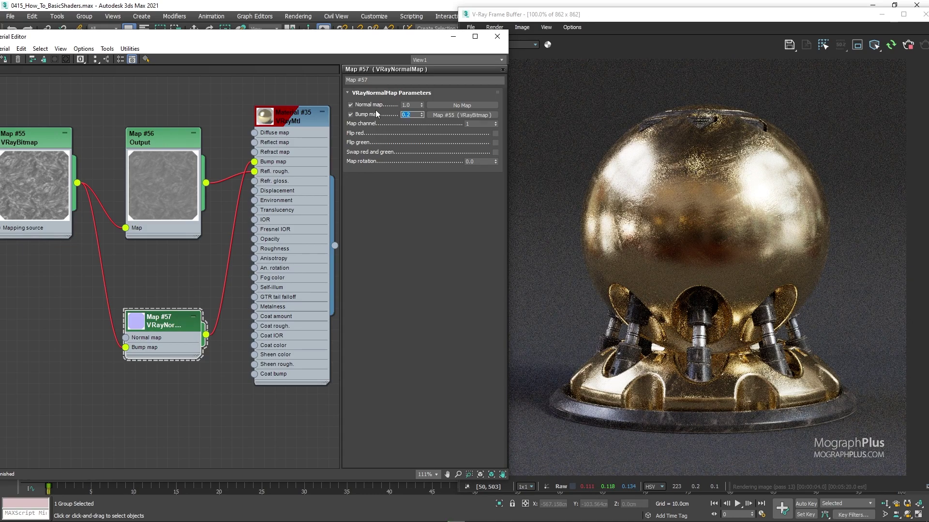
left_click(413, 115)
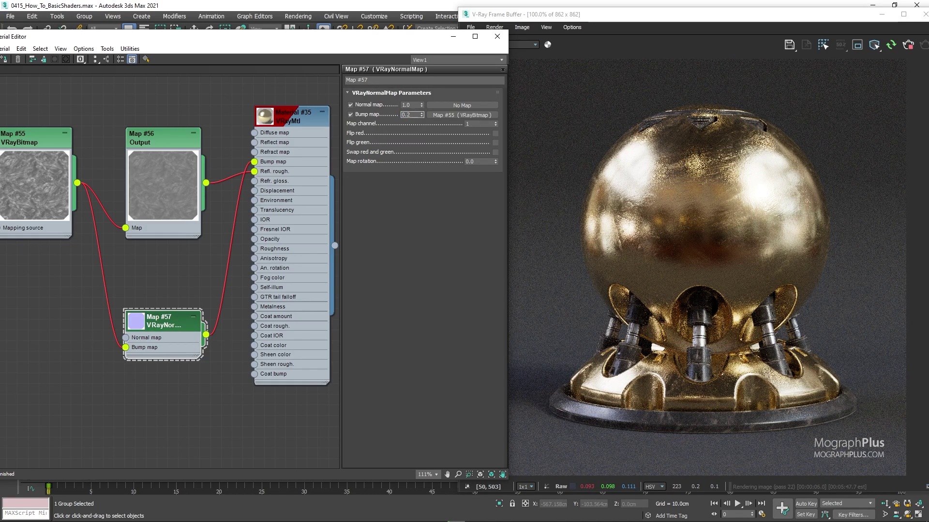
key("Return")
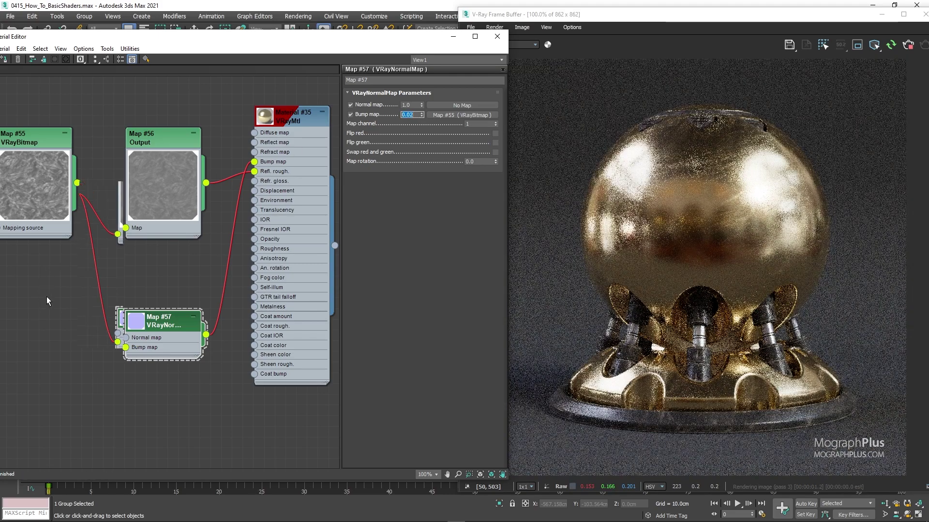
Copy the Noise and VRayBump2Normal nodes from the tan-textured material's network to below the gold material's maps
scroll(113, 321, "down", 5)
scroll(114, 320, "down", 8)
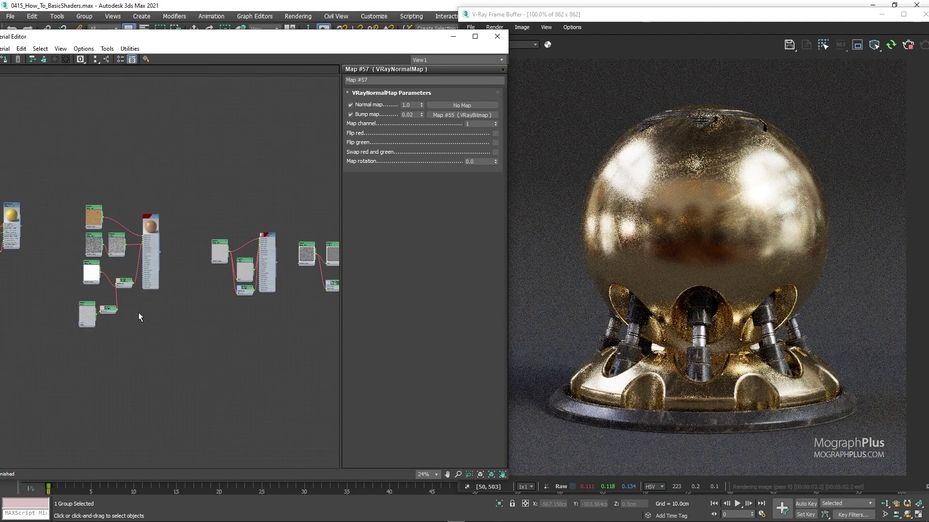
double_click(105, 310)
scroll(104, 312, "up", 8)
left_click_drag(211, 294, 285, 283)
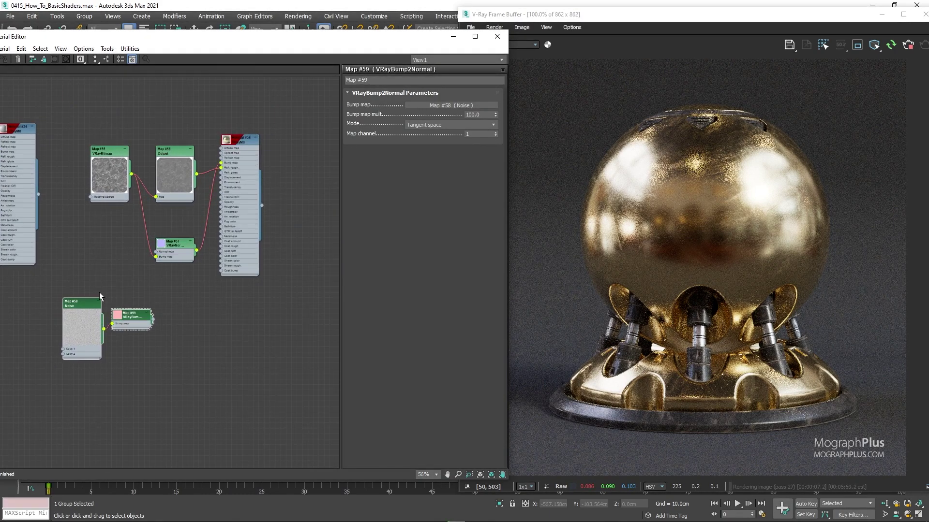
Connect the copied VRayBump2Normal node to the VRayNormalMap's normal map input
scroll(107, 297, "up", 5)
middle_click_drag(167, 269, 168, 335)
scroll(168, 335, "up", 1)
left_click_drag(186, 371, 162, 252)
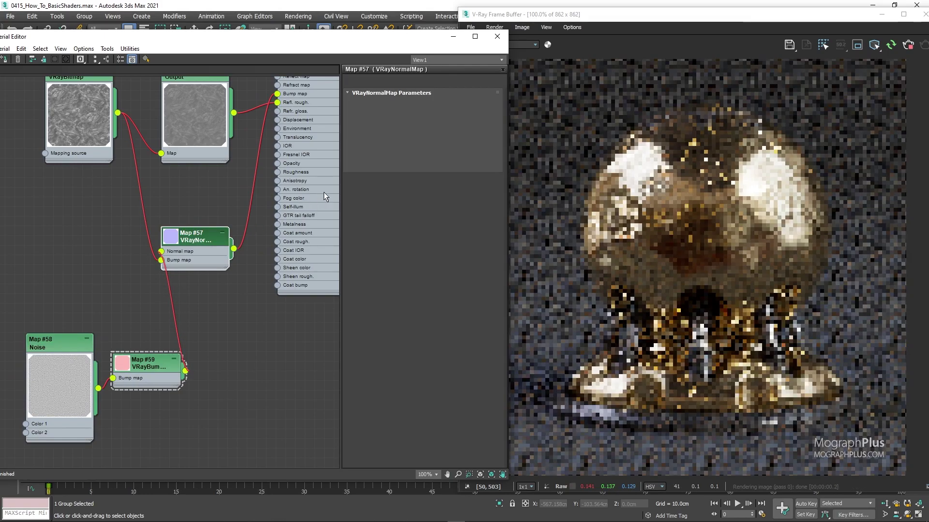
Set the VRayNormalMap's normal map amount to 0.25
double_click(198, 244)
double_click(407, 105)
type("0.25")
key("Return")
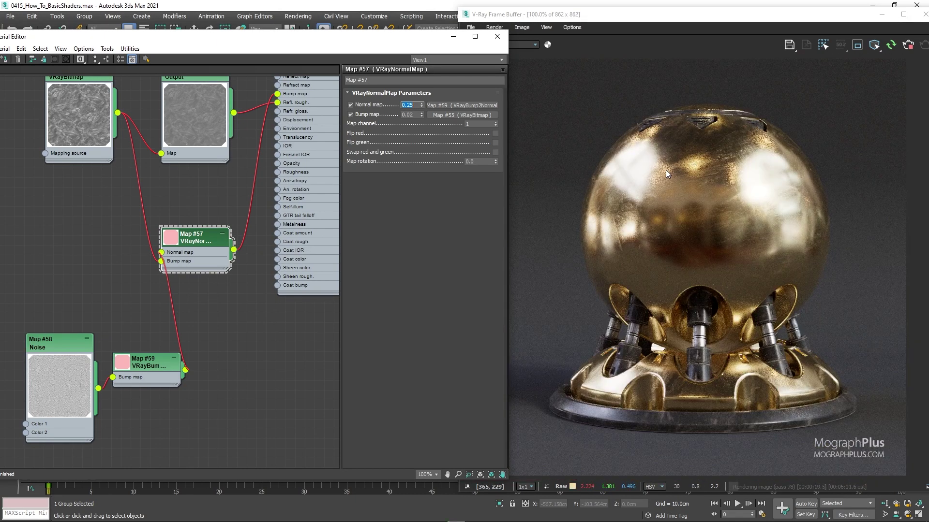
left_click(208, 235)
double_click(415, 115)
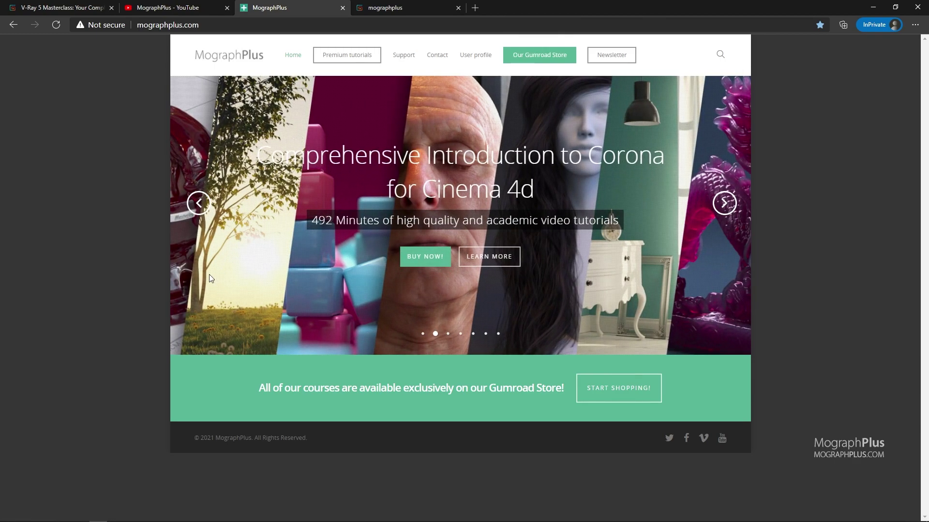
Switch to the browser, show the V-Ray 5 Masterclass slide on the MographPlus site and browse its Gumroad courses
left_click(198, 203)
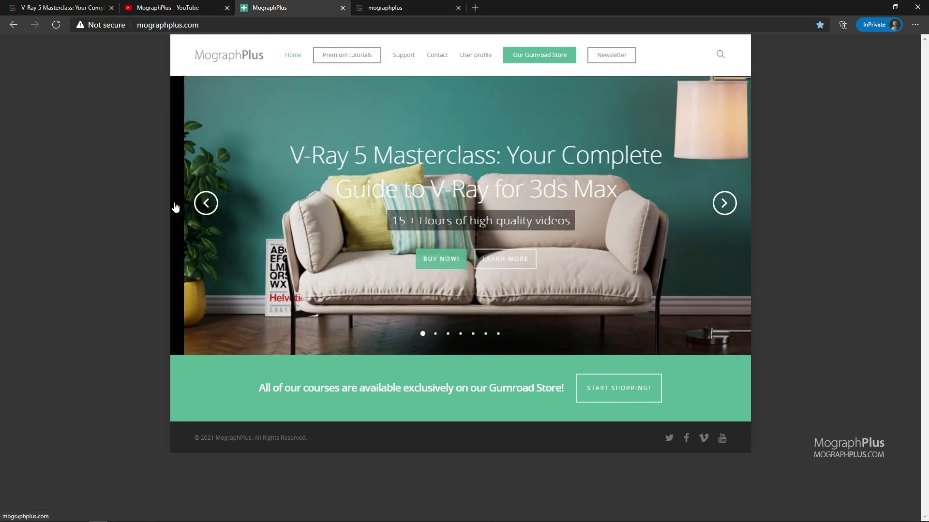
left_click(396, 7)
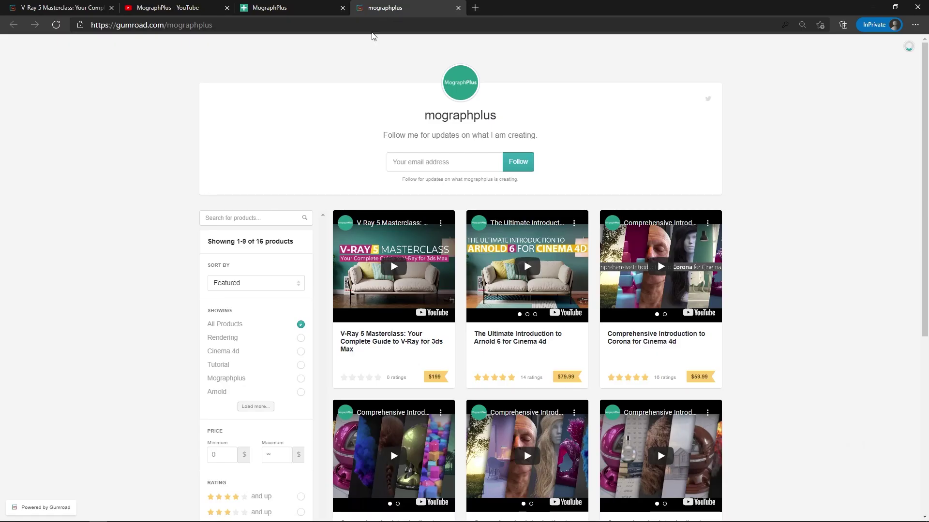
scroll(160, 243, "down", 3)
scroll(160, 244, "down", 1)
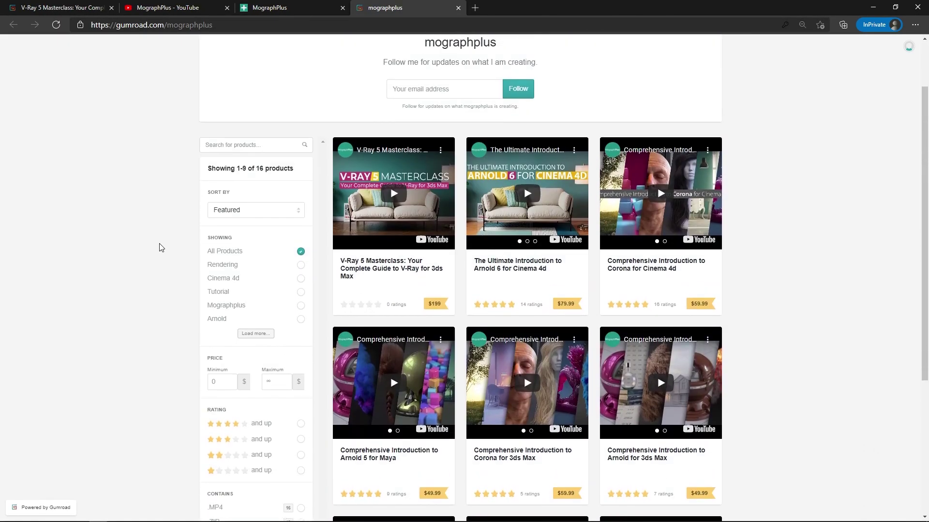